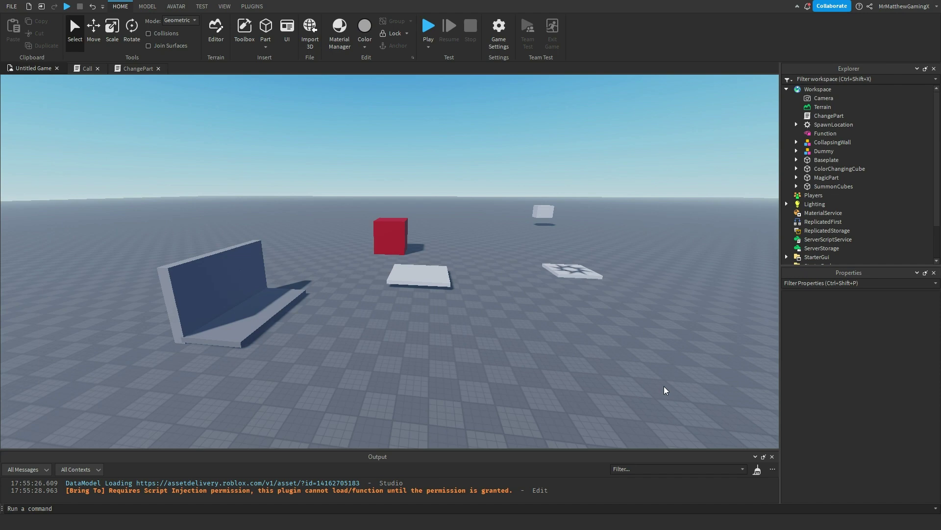
Insert a block part on the empty baseplate area beside the collapsing wall.
right_click_drag(580, 326, 580, 327)
left_click_drag(386, 163, 580, 270)
left_click(538, 298)
right_click_drag(538, 299, 557, 290)
key("d")
key("s")
key("a")
key("a")
key("w")
right_click_drag(596, 318, 608, 327)
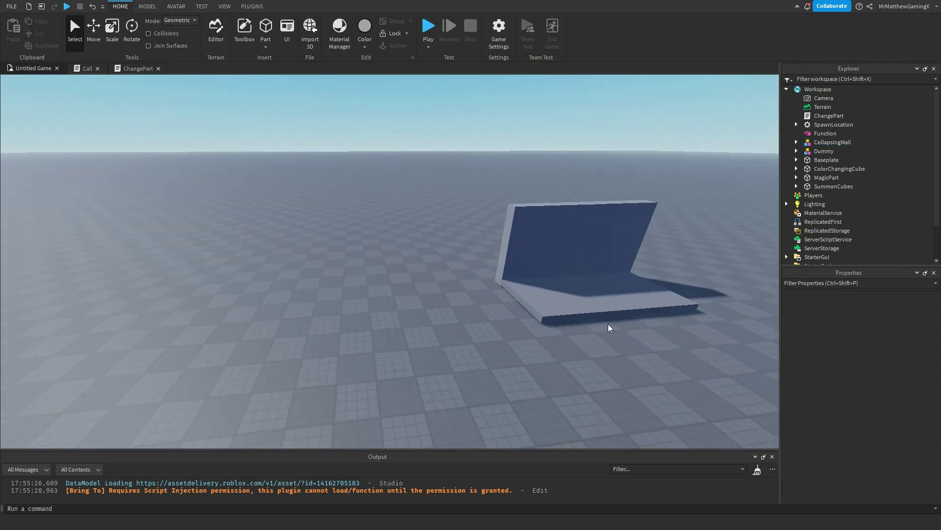
key("a")
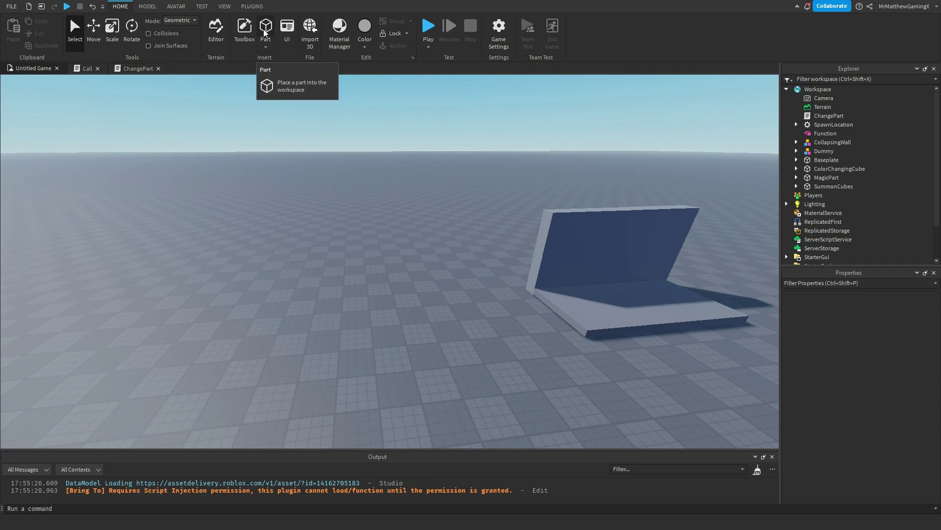
left_click(265, 30)
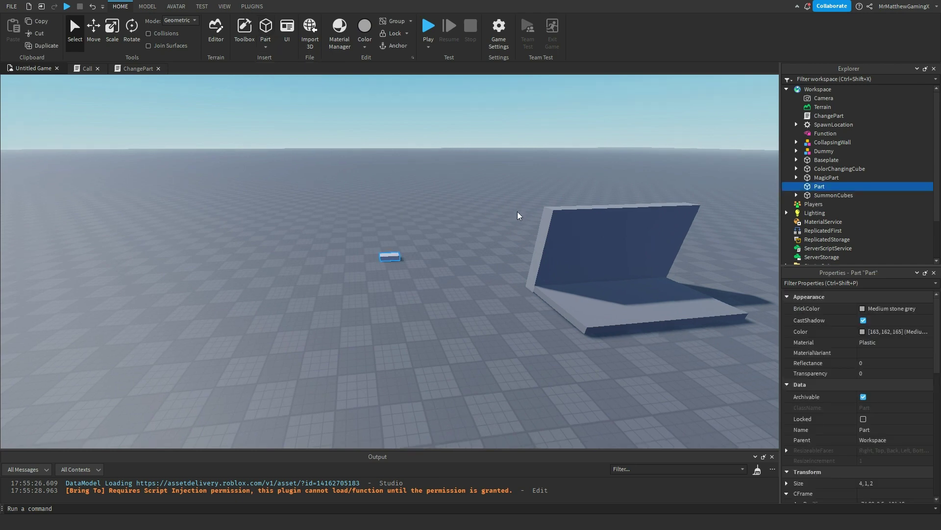
Scale the new part at both ends to a length of about 32.2 studs.
key("w")
left_click(111, 30)
key("f")
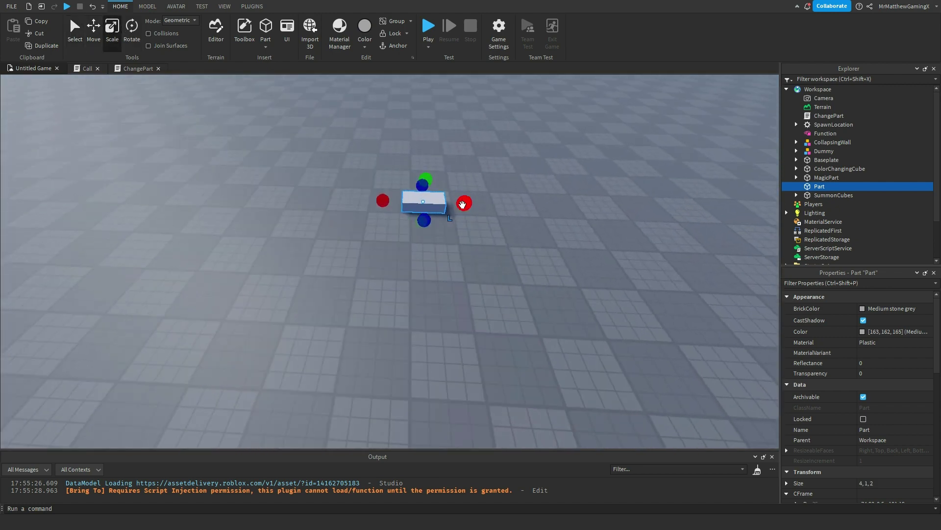
left_click_drag(461, 206, 572, 206)
left_click_drag(386, 197, 195, 191)
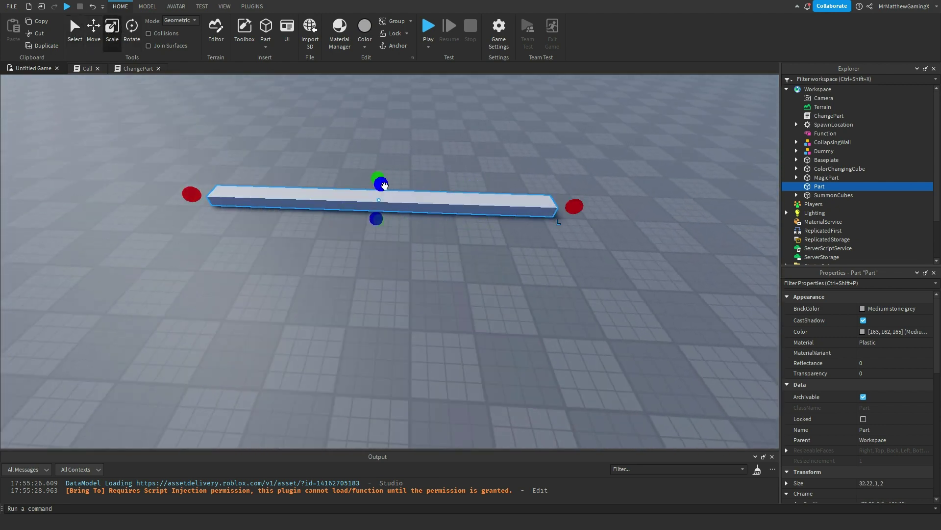
Scale the long part into an upright slab about 19.2 studs high and 1.9 studs thick.
left_click_drag(382, 185, 385, 175)
key("e")
right_click_drag(385, 175, 502, 176)
key("d")
left_click_drag(490, 176, 336, 119)
right_click_drag(337, 120, 448, 230)
left_click_drag(406, 281, 410, 265)
right_click_drag(410, 265, 411, 258)
key("s")
key("w")
key("s")
right_click_drag(580, 294, 580, 293)
key("w")
key("q")
key("w")
key("s")
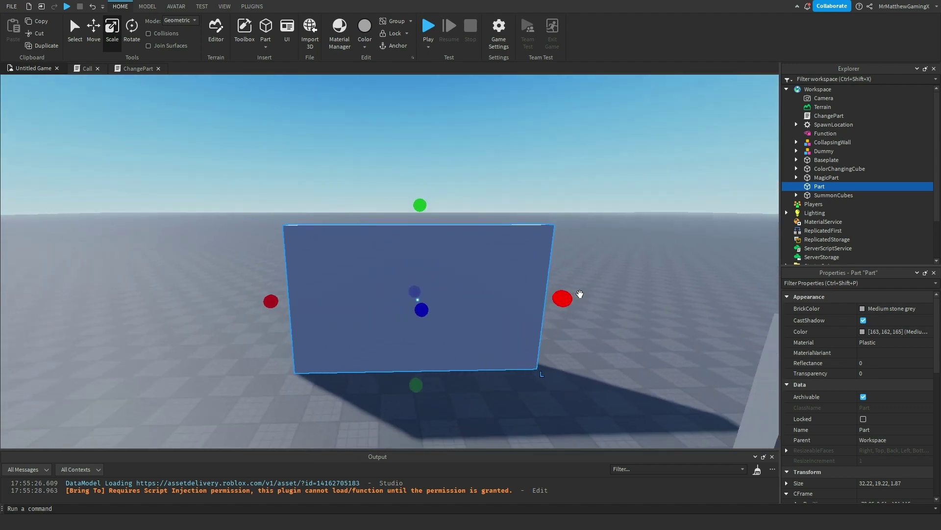
Duplicate the slab, shrinking the copy to a floor strip about 0.5 studs high and the original to a top beam about 1.1 studs high.
key("ctrl+d")
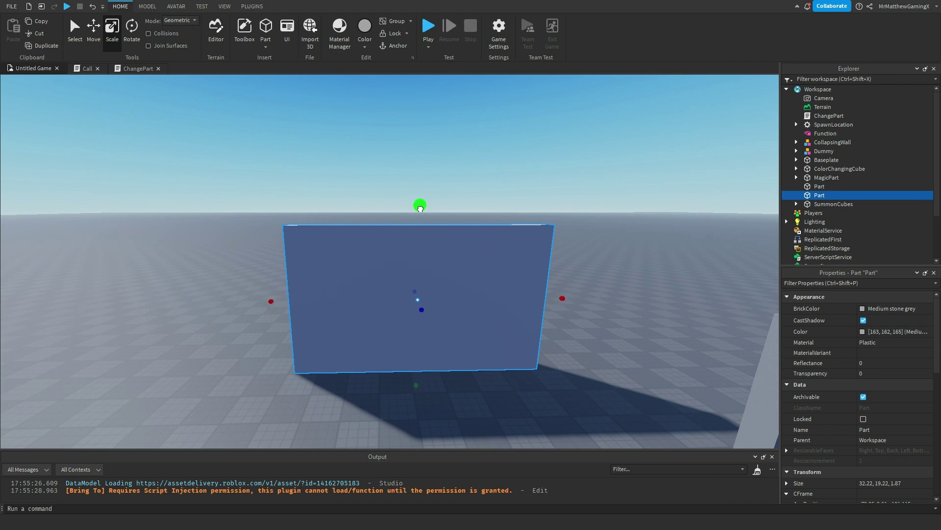
left_click_drag(420, 208, 419, 347)
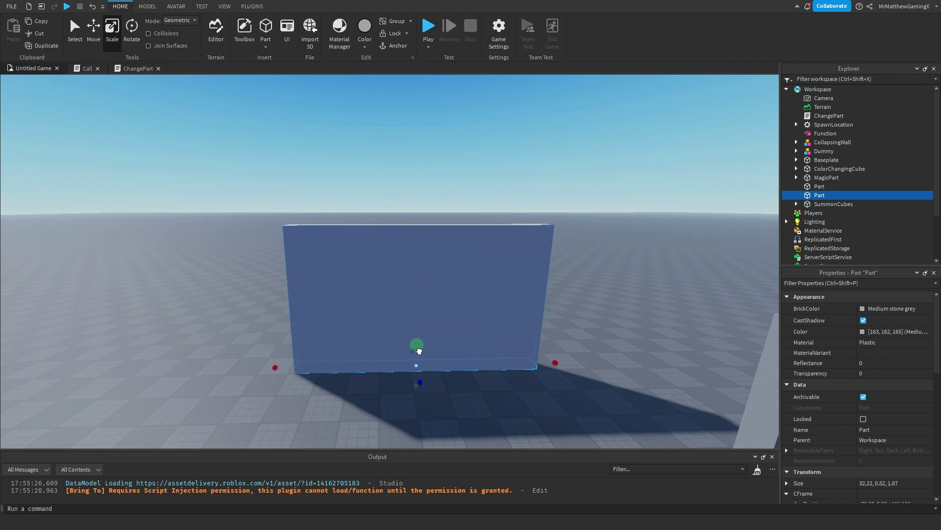
left_click(419, 339)
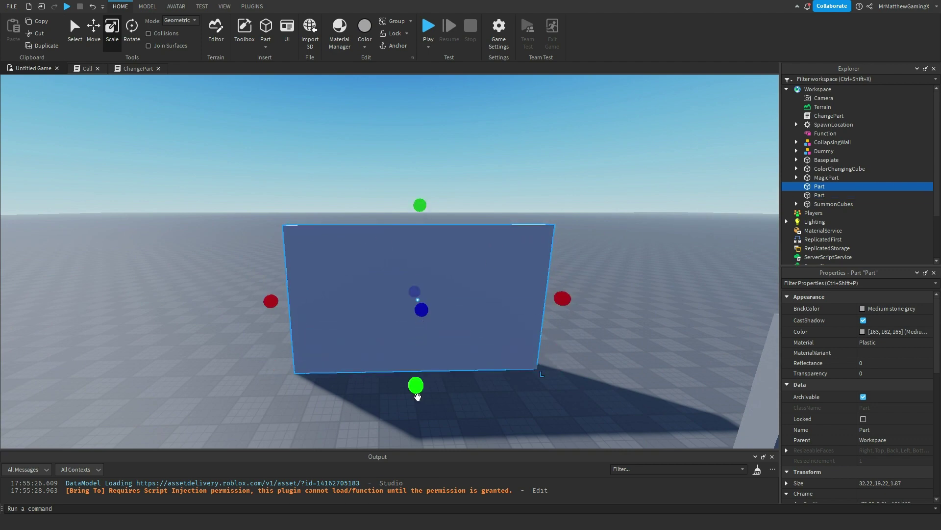
left_click_drag(411, 389, 411, 257)
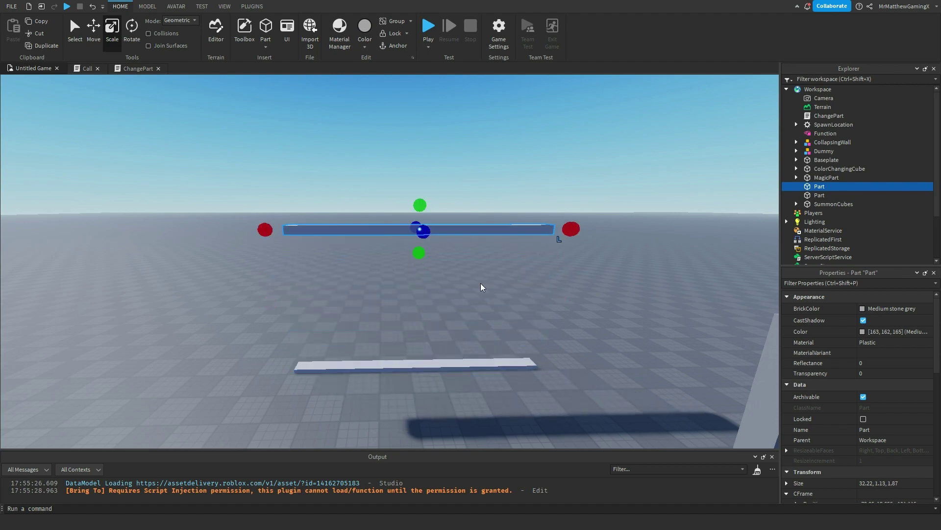
Duplicate the top beam and reshape the copy into a right-hand post about 2.9 studs wide and 19.2 studs high.
right_click_drag(545, 308, 545, 296)
key("w")
key("q")
scroll(562, 296, "up", 3)
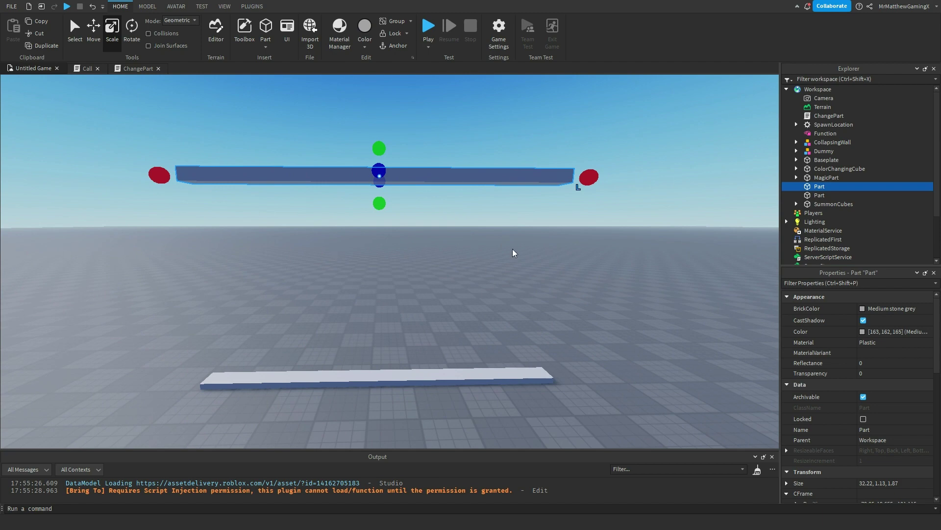
key("ctrl+d")
left_click_drag(159, 175, 546, 406)
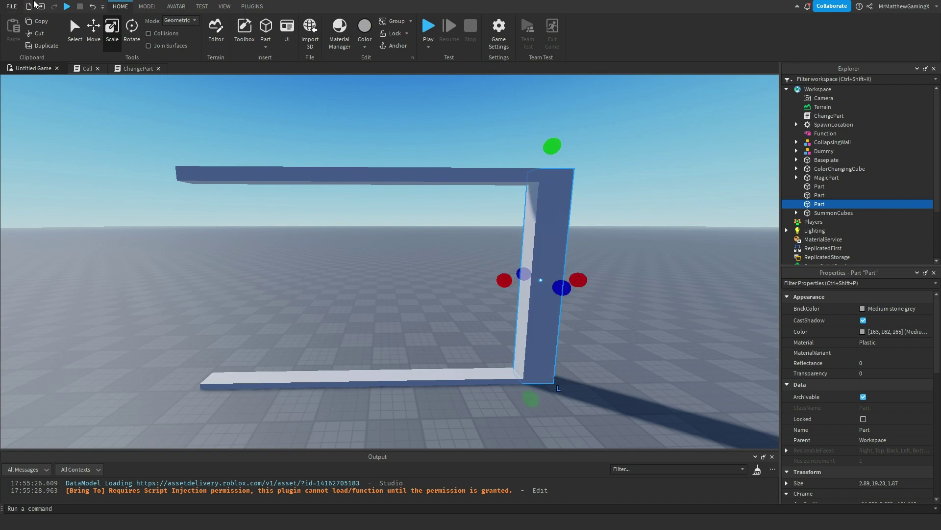
Duplicate the right-hand post and move the copy to the opposite end to close the door frame.
key("ctrl+d")
left_click(93, 30)
left_click_drag(479, 273, 243, 275)
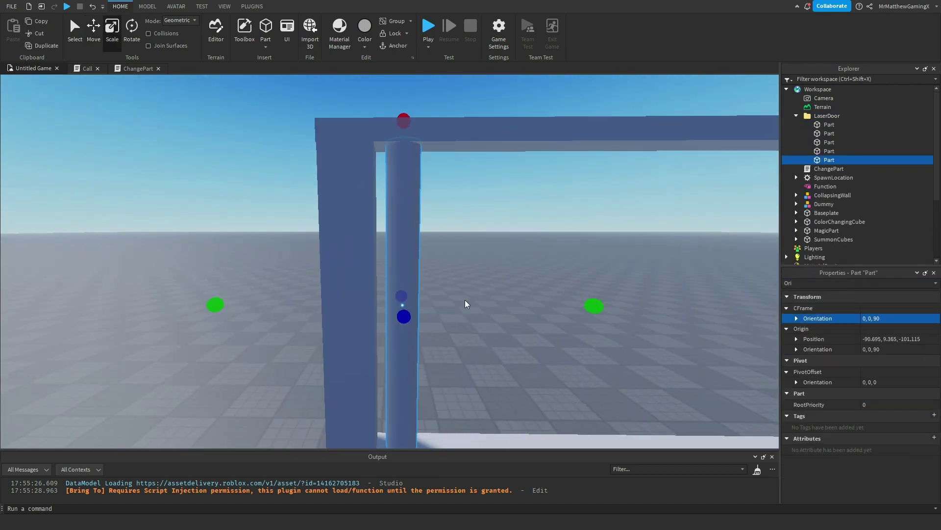
Thin the vertical cylinder in the frame and fill the opening with duplicates spaced 2 studs apart along X.
left_click_drag(404, 314, 397, 315)
key("ctrl+d")
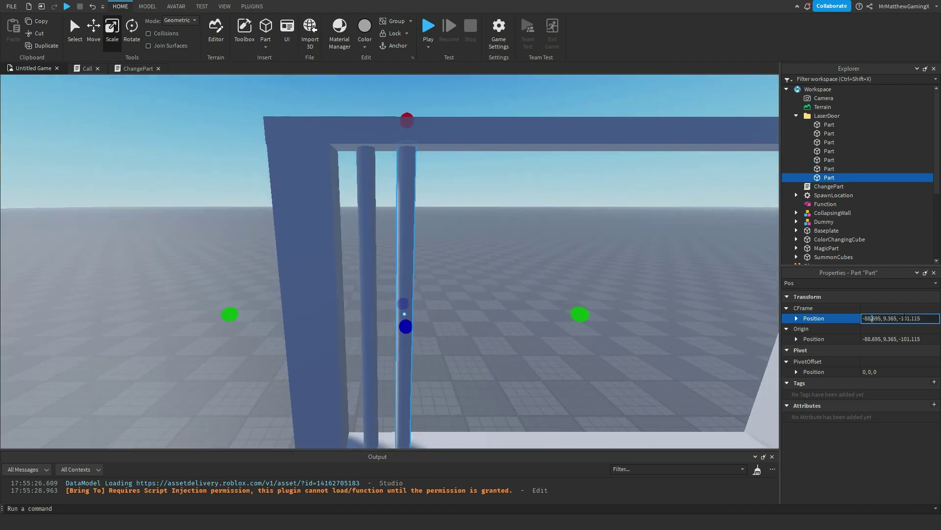
key("BackSpace")
type("6")
key("Return")
key("ctrl+d")
key("ctrl+d")
left_click(875, 318)
key("ctrl+d")
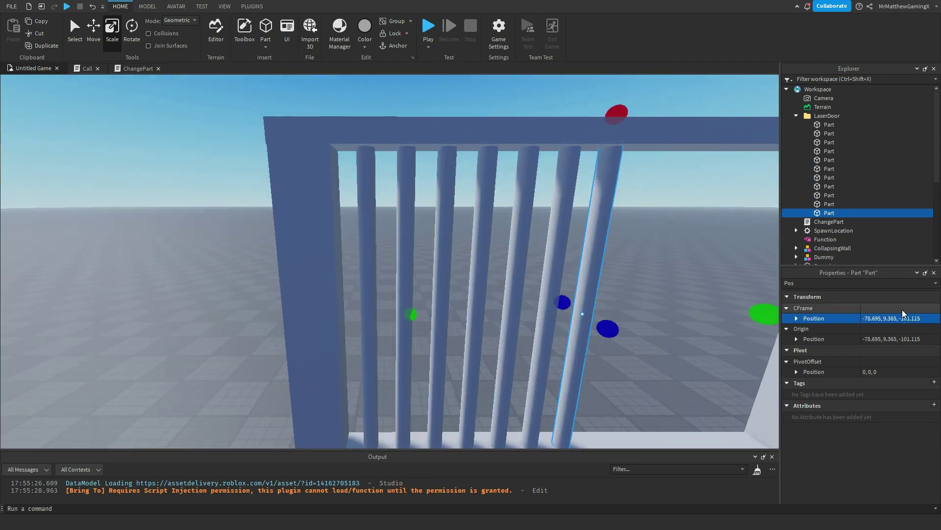
key("ctrl+d")
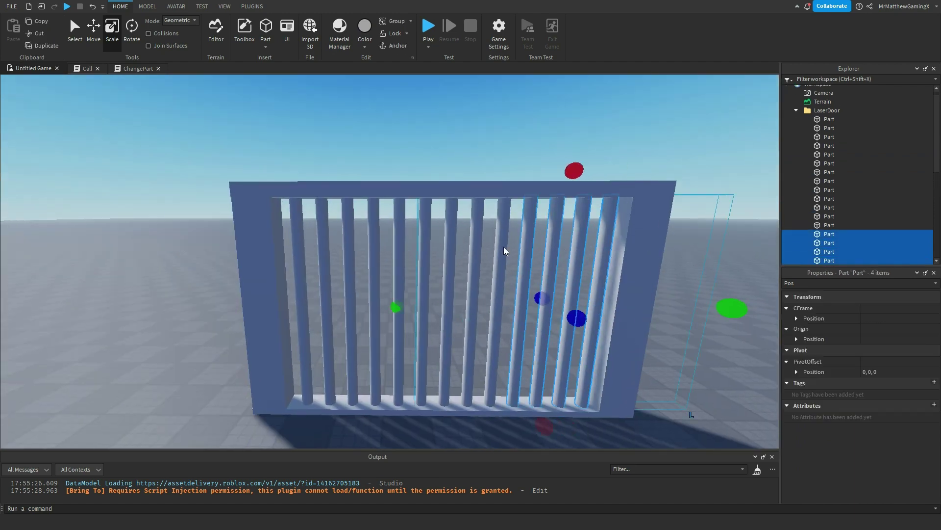
Color the vertical cylinders red and rename the frame parts Structure.
left_click(839, 283)
type("Col")
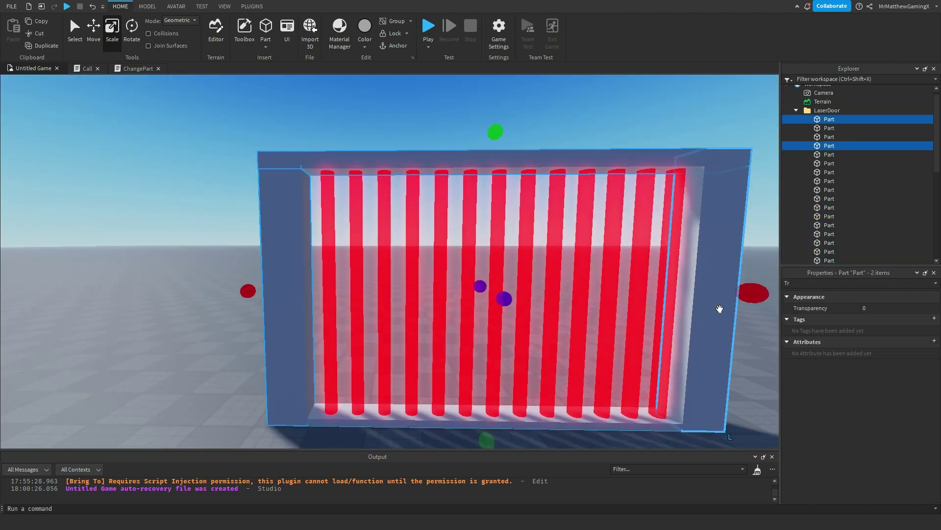
double_click(899, 319)
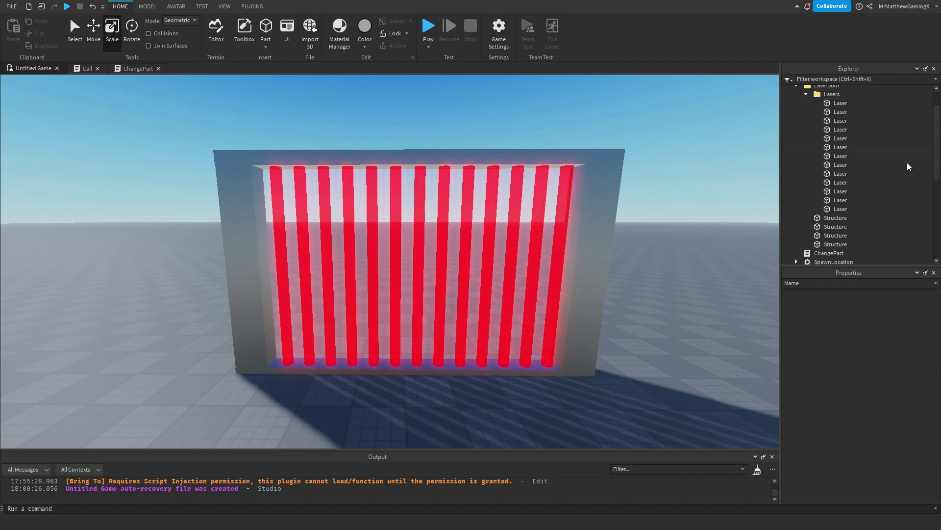
Review the LaserDoor folder's contents, checking the Lasers subfolder and which frame pieces the Structure parts represent.
scroll(811, 135, "up", 2)
left_click(807, 125)
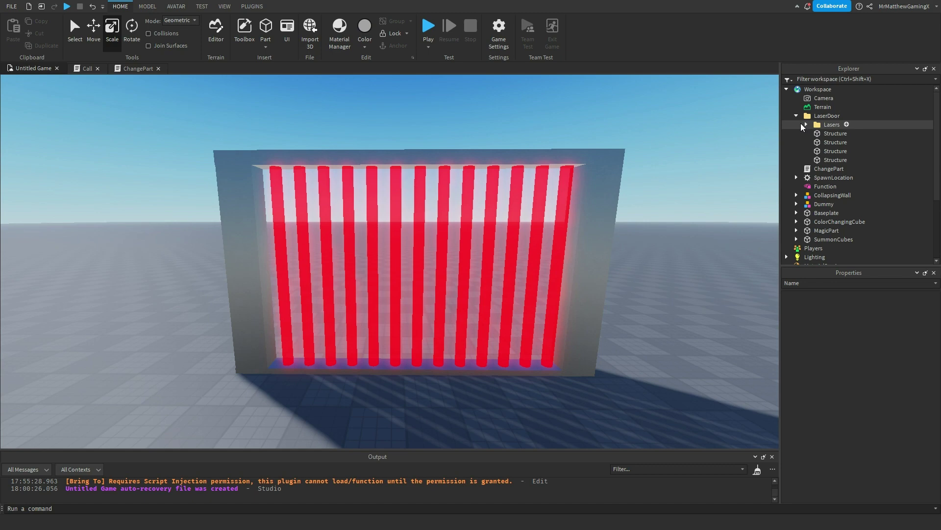
left_click(807, 125)
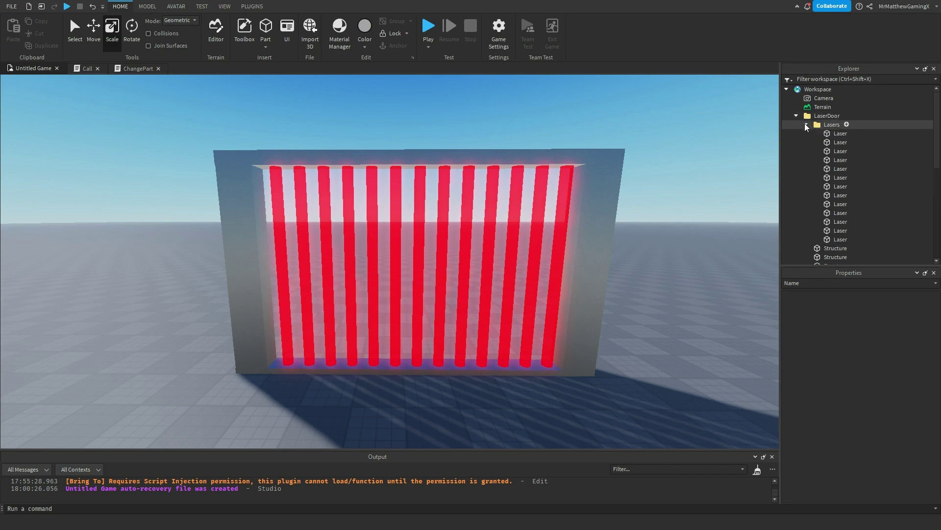
scroll(819, 142, "down", 2)
left_click(806, 99)
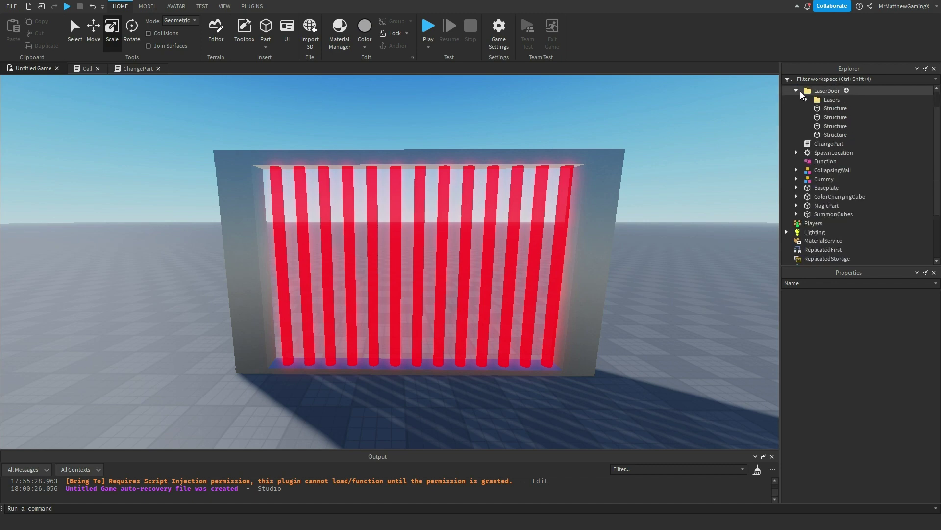
left_click(834, 109)
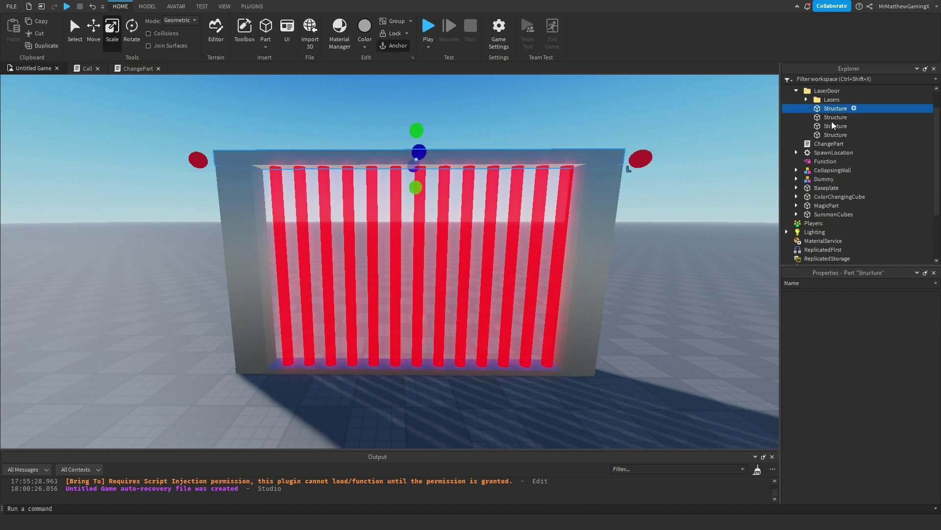
left_click(833, 134)
left_click(806, 100)
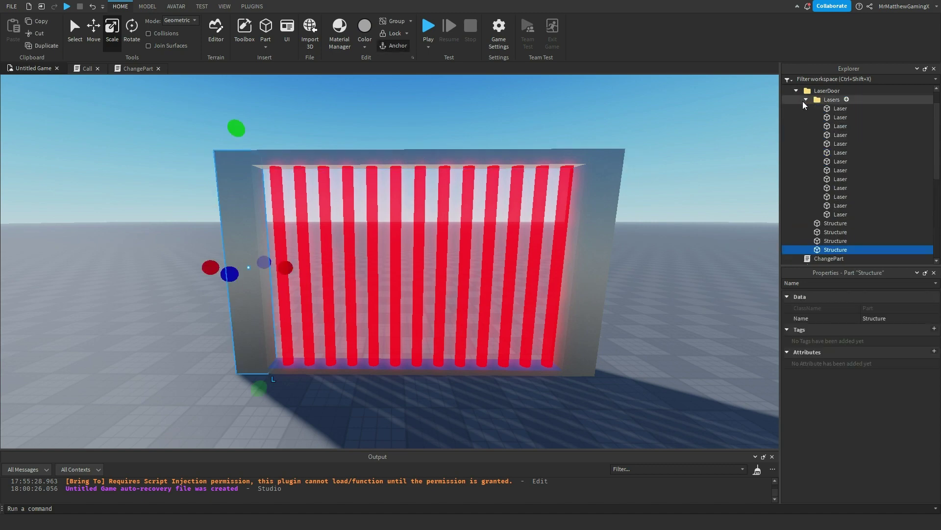
left_click(647, 249)
Examine the finished laser door's red bars and frame from several distances and angles.
key("w")
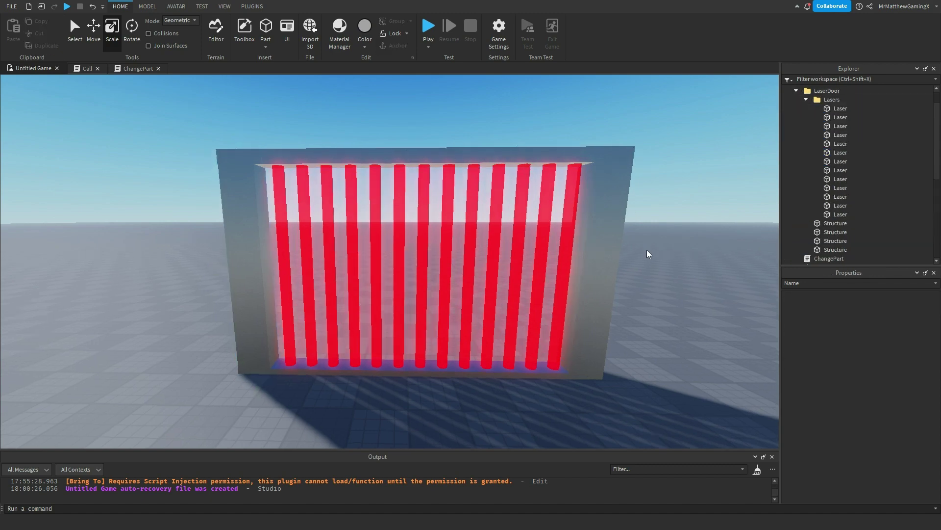
right_click_drag(647, 249, 646, 249)
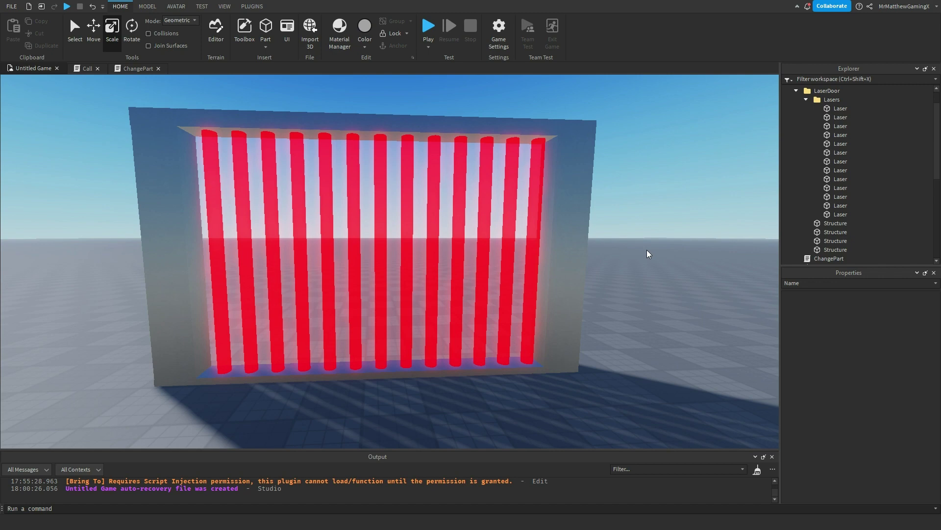
right_click_drag(646, 249, 645, 242)
key("w")
key("a")
key("s")
key("d")
key("s")
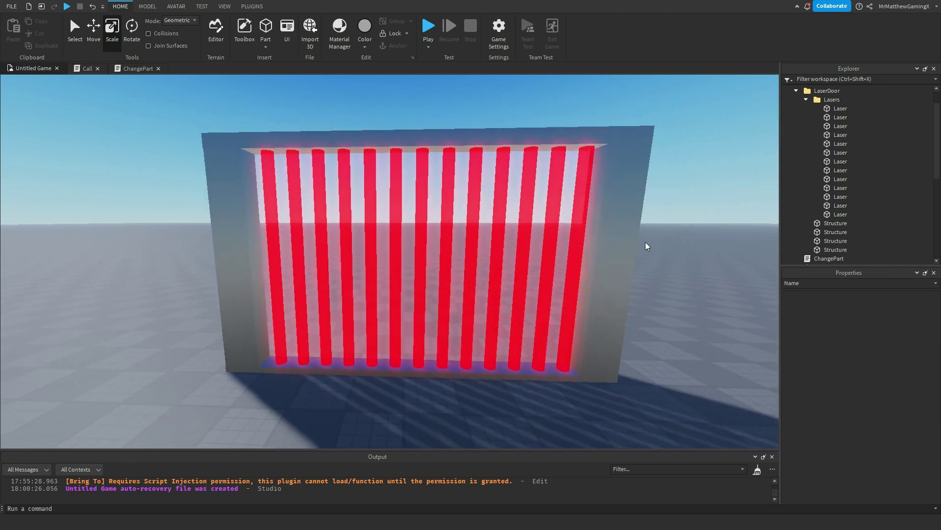
key("a")
key("a")
key("w")
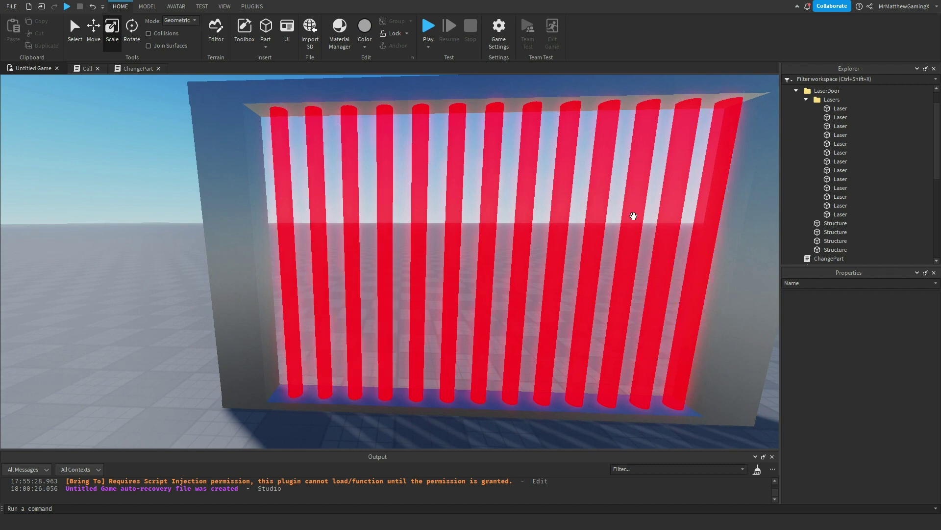
right_click_drag(508, 275, 564, 250)
key("s")
key("w")
key("a")
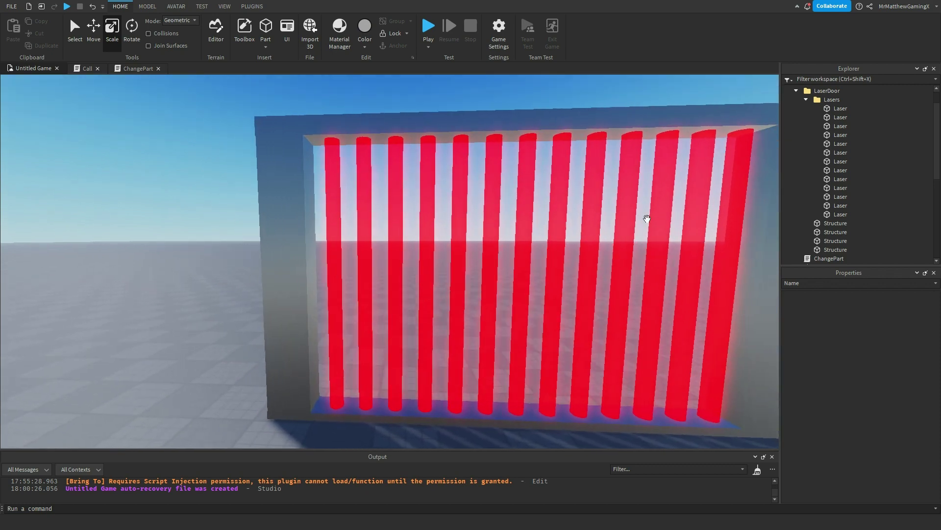
key("d")
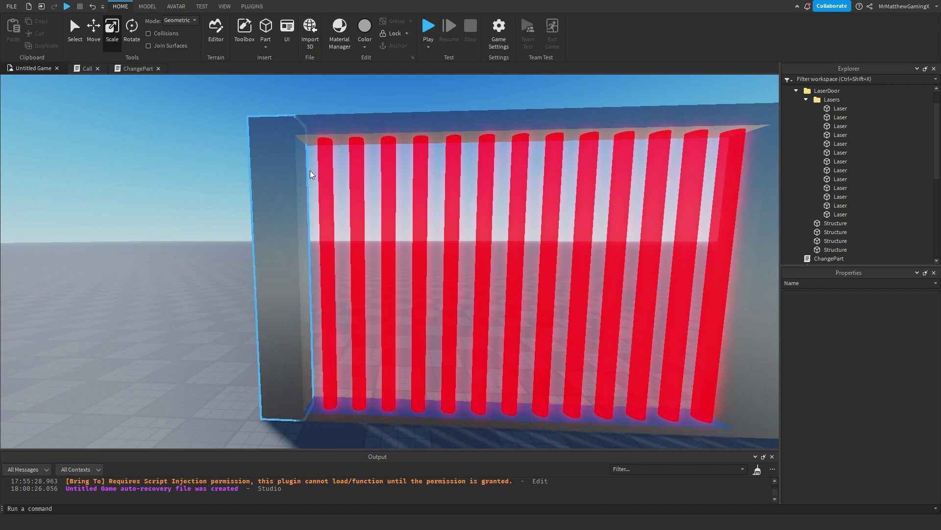
key("s")
key("d")
mouse_move(629, 288)
right_mouse_down()
mouse_move(639, 297)
mouse_move(617, 286)
right_mouse_up()
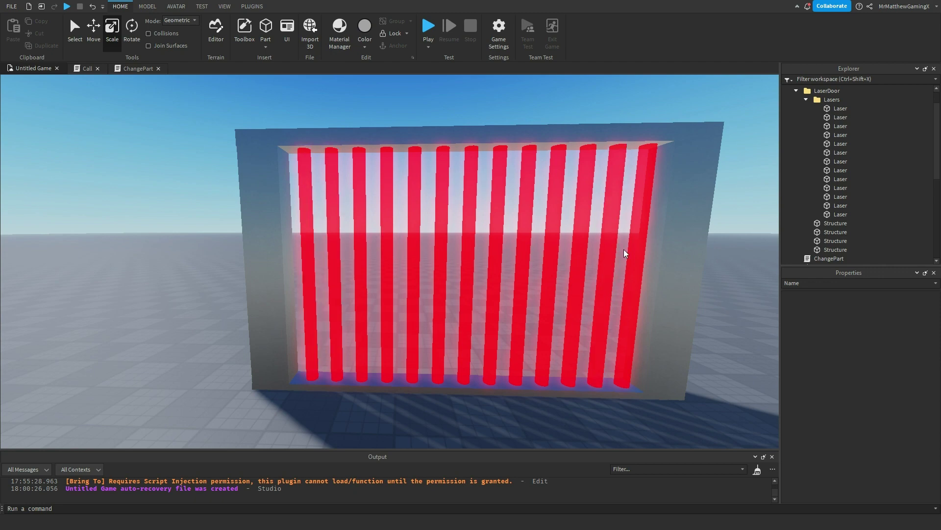
Collapse the Lasers subfolder and insert a new Part into the LaserDoor folder.
left_click(806, 99)
left_click(847, 91)
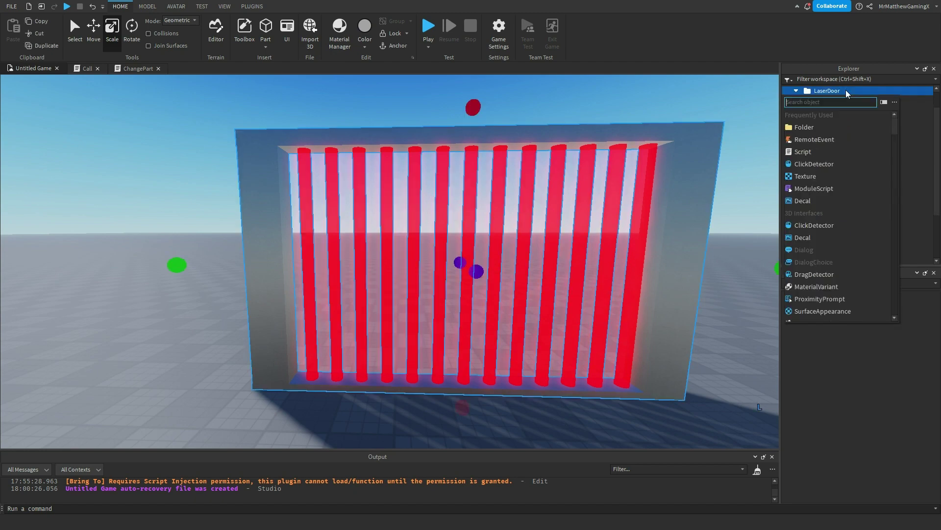
type("par")
left_click(827, 118)
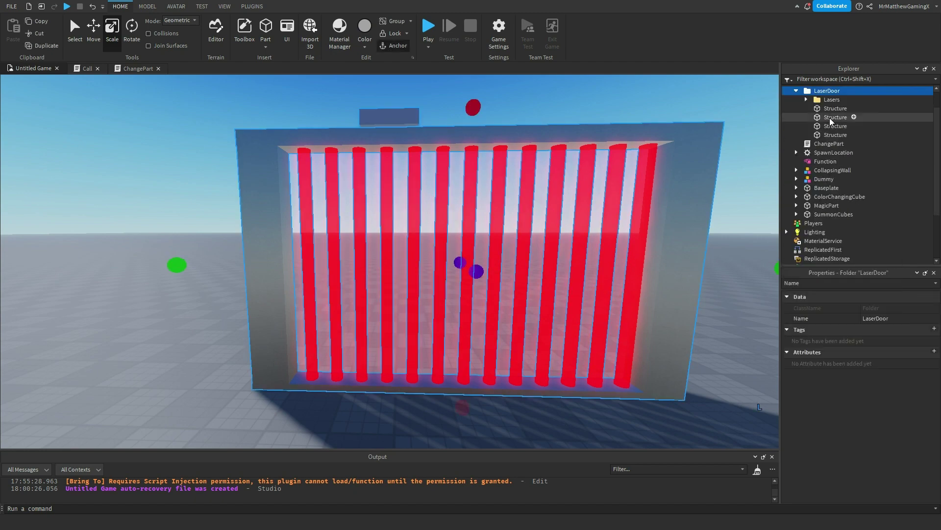
Stretch the new part's height and width until it spans the opening in front of the laser bars.
right_click_drag(431, 143, 405, 174)
left_click(405, 174)
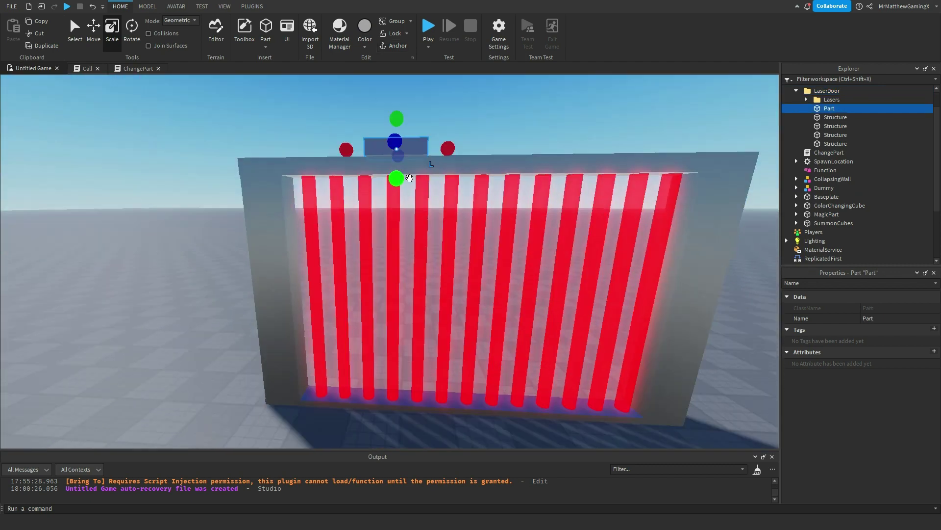
left_click_drag(393, 179, 357, 406)
left_click_drag(351, 277, 269, 278)
left_click_drag(442, 283, 699, 290)
left_click_drag(483, 112, 488, 151)
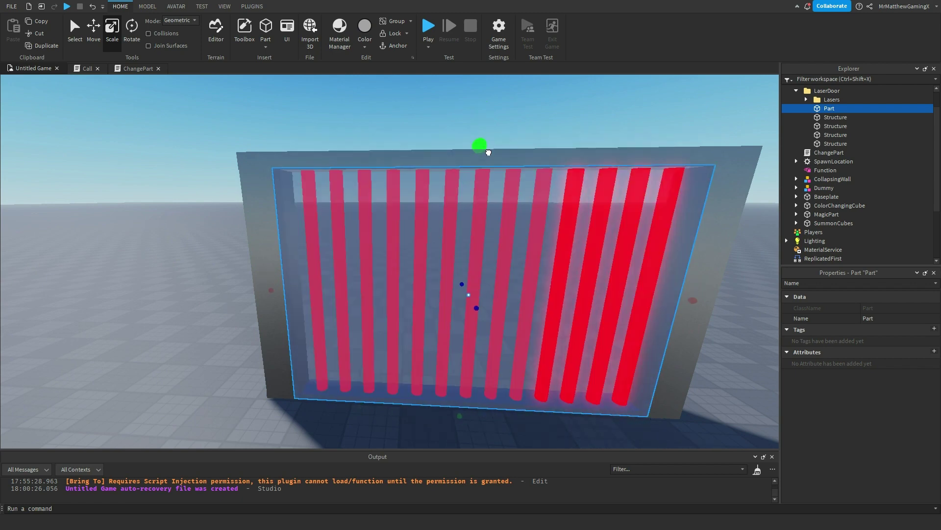
Adjust the new part's depth to about 0.32 studs so it lines up with the laser bars inside the frame.
key("a")
right_click_drag(488, 152, 492, 161)
left_click_drag(476, 253, 471, 253)
key("d")
right_click_drag(472, 254, 473, 255)
key("s")
left_click_drag(299, 229, 301, 232)
key("d")
right_click_drag(300, 233, 302, 235)
key("s")
key("a")
key("e")
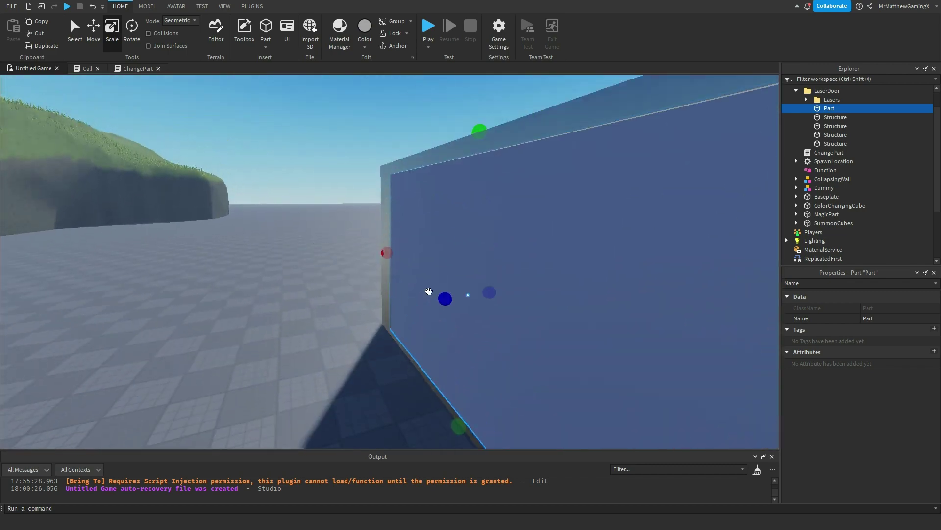
left_click_drag(440, 297, 457, 296)
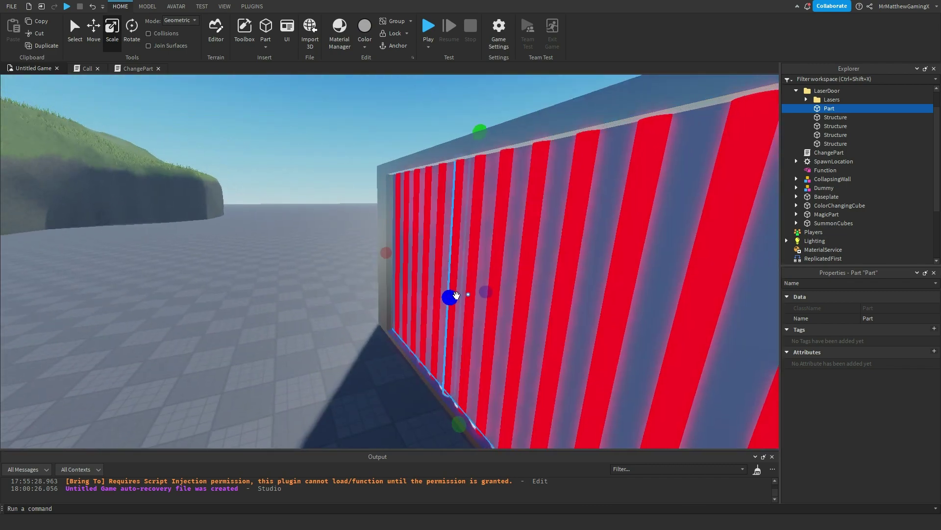
right_click_drag(457, 296, 456, 297)
key("s")
left_click_drag(356, 278, 362, 280)
key("a")
right_click_drag(385, 269, 385, 269)
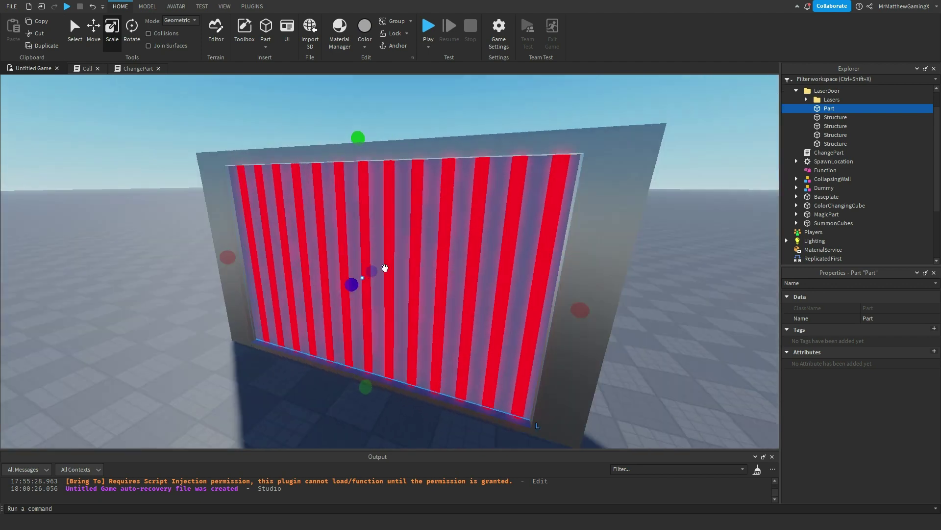
Filter the new part's properties for "Anch" and turn on Anchored.
left_click(822, 283)
key("BackSpace")
key("BackSpace")
key("BackSpace")
key("BackSpace")
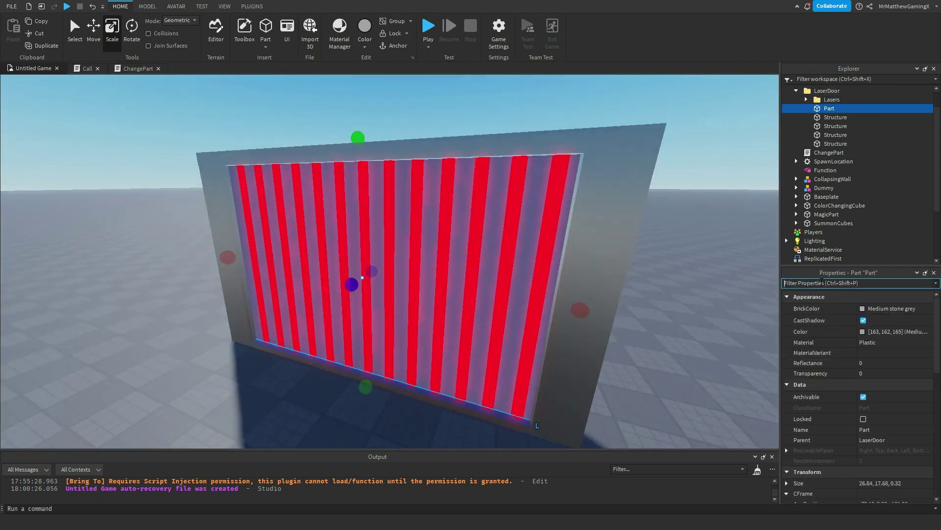
type("Anch")
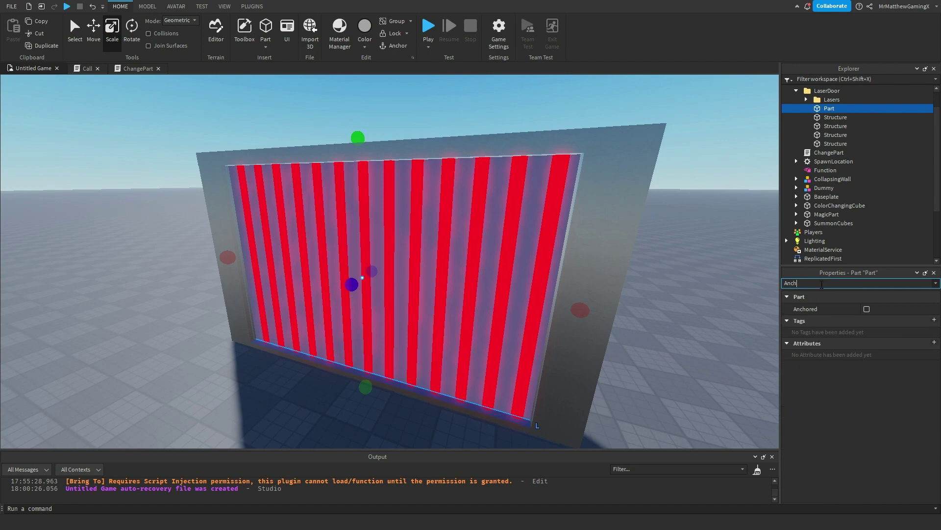
left_click(867, 309)
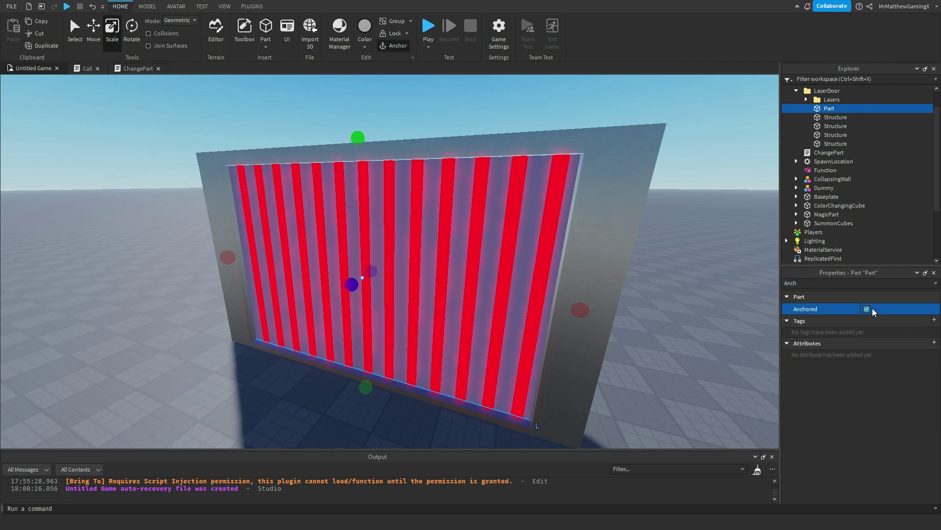
Filter the part's properties for "Trans" and set its Transparency to 1.
left_click(814, 283)
type("Trans")
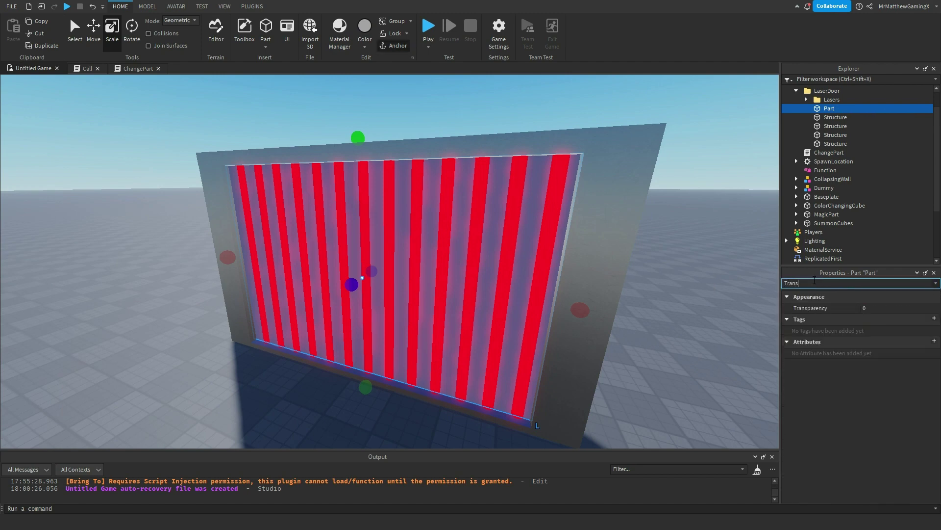
left_click(874, 308)
type("1")
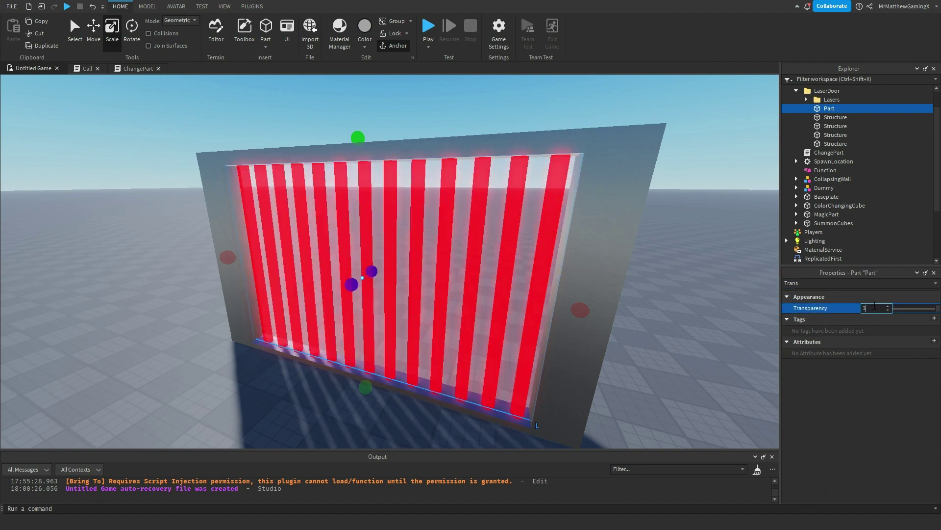
Rename the invisible part in the LaserDoor folder to KillWall.
right_click(828, 109)
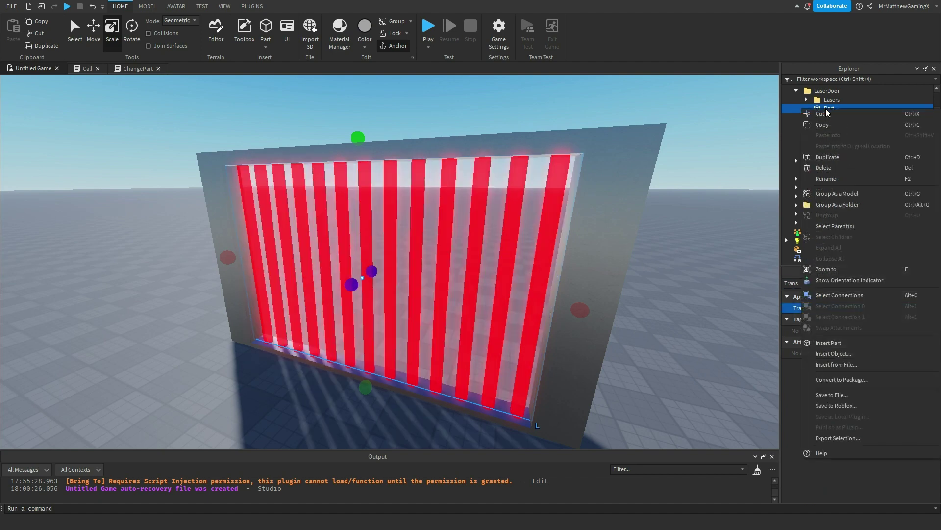
left_click(833, 179)
type("Ki")
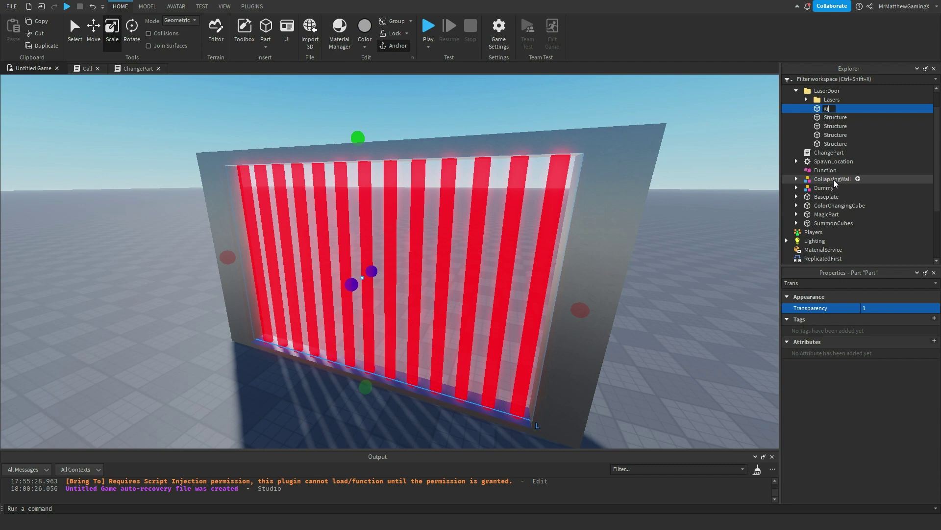
type("llWall")
key("Return")
Insert a Script into KillWall and delete its default print line.
key("a")
right_click_drag(674, 244, 674, 245)
key("a")
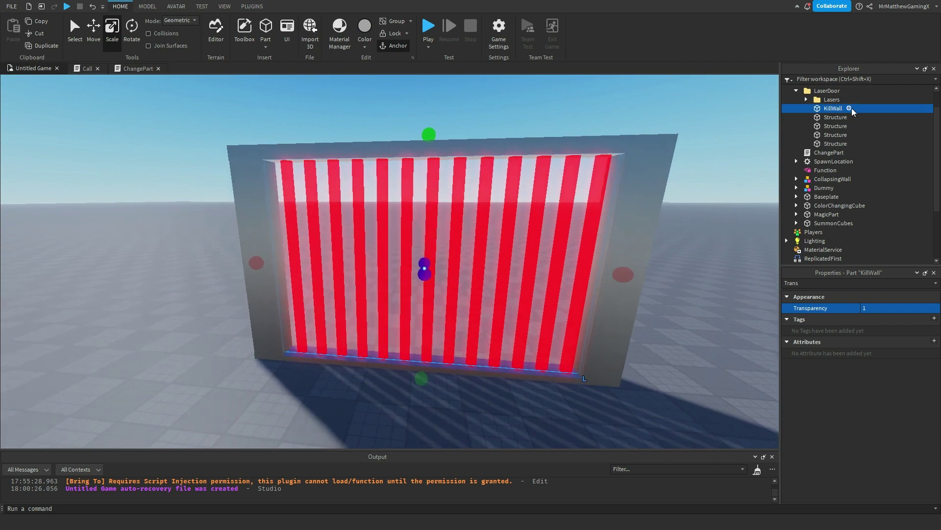
left_click(849, 108)
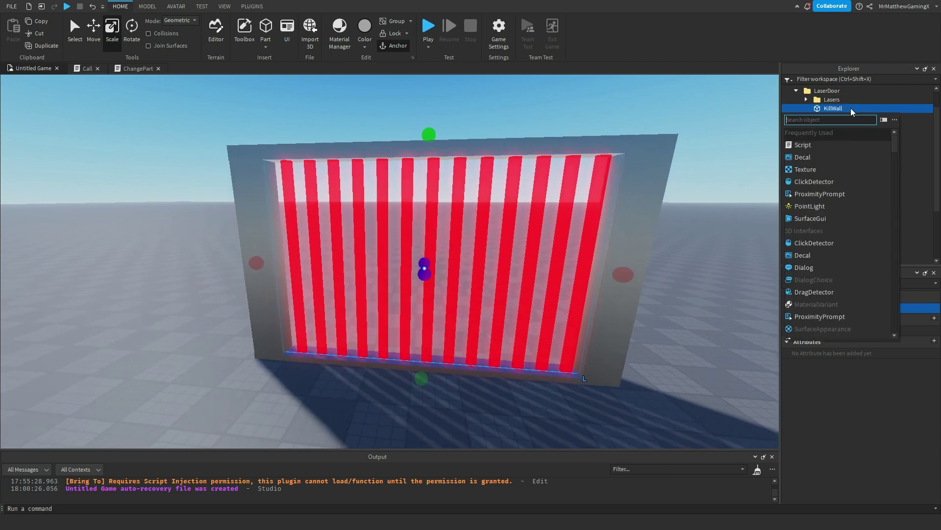
left_click(813, 147)
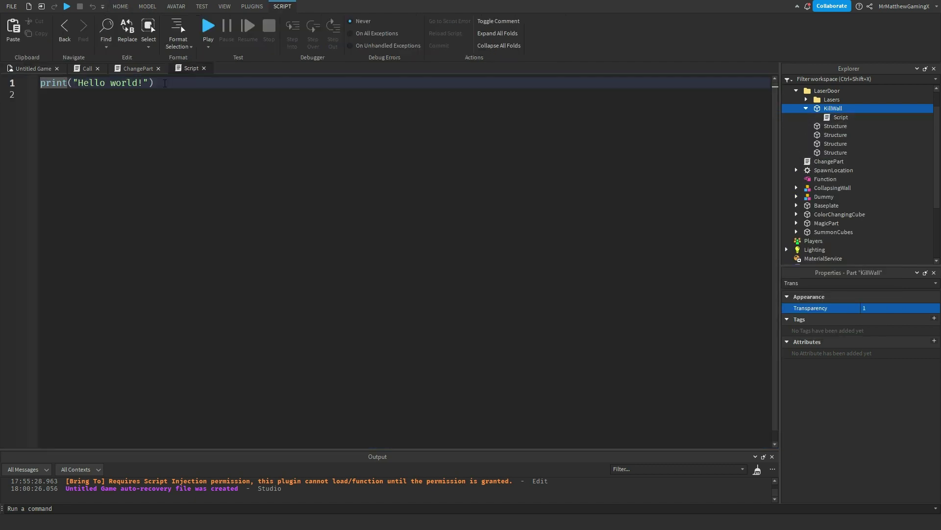
left_click(10, 82)
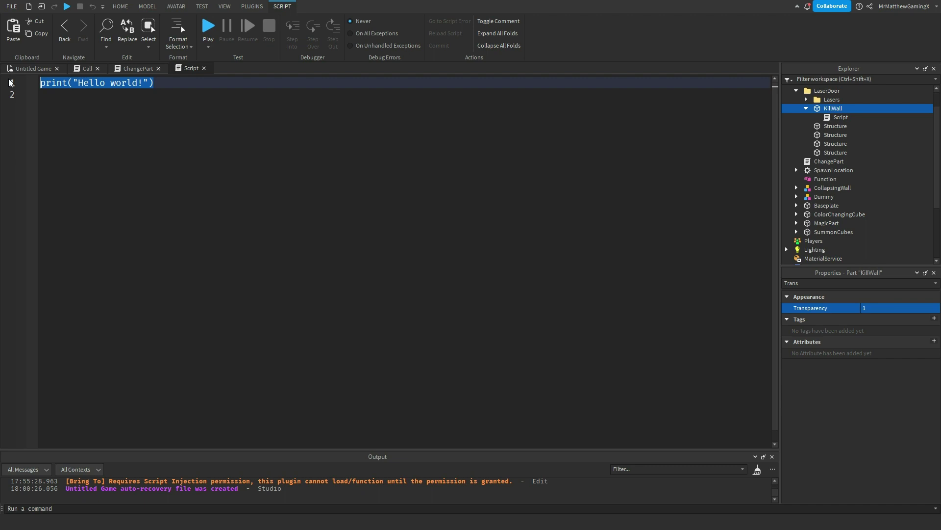
key("BackSpace")
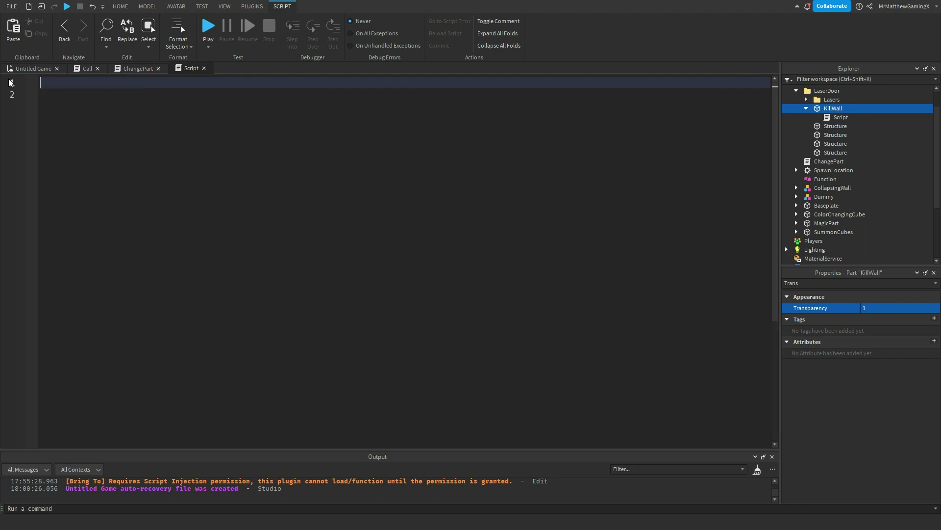
Write the first script line, local KillWall = script.Parent, to reference the part.
type("Kill")
key("ctrl+BackSpace")
type("local KillWall = script.Paren")
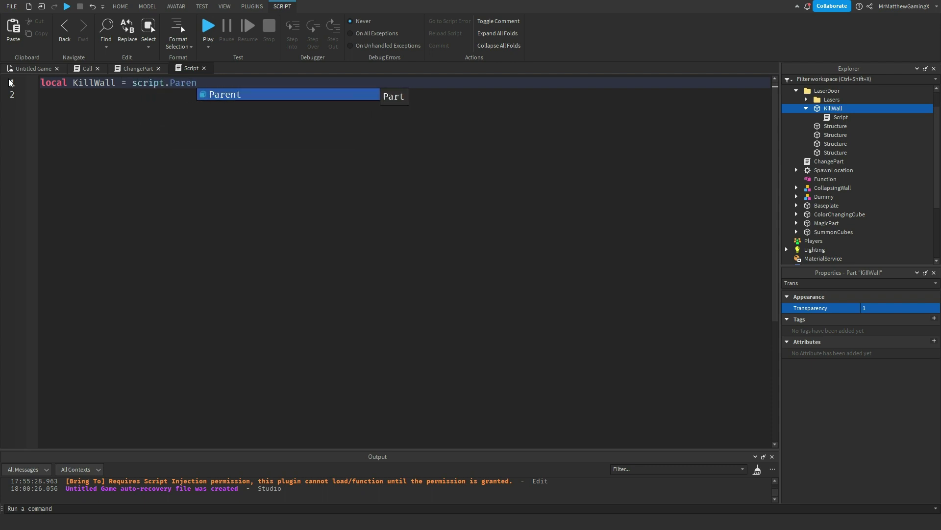
key("Tab")
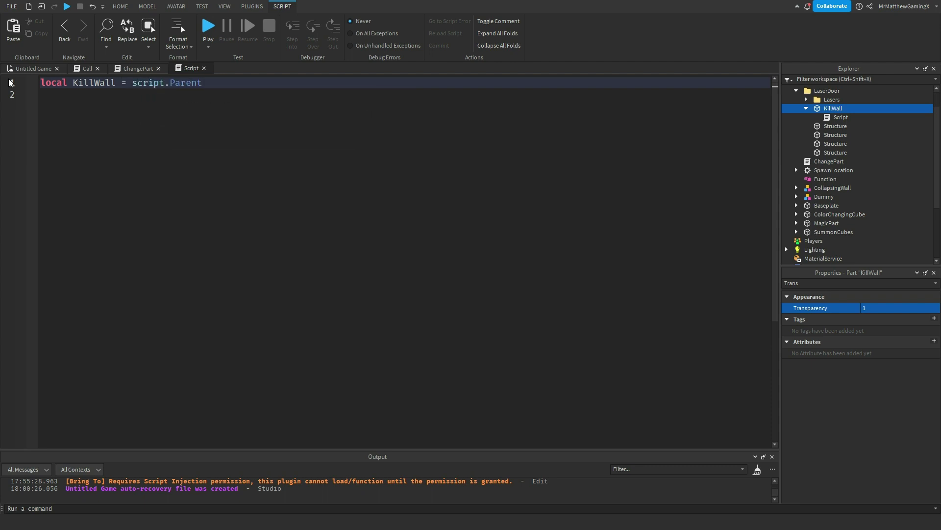
Below the variable, leave a blank line and connect KillWall.Touched to an anonymous function with its closing end.
key("Return")
key("Return")
type("K")
key("Tab")
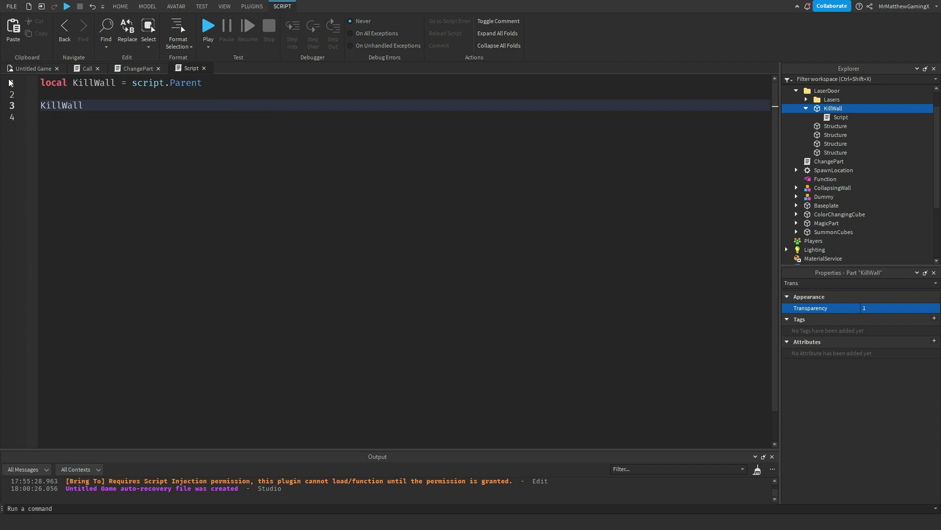
type(".Tou")
key("Tab")
type(":Con")
key("Tab")
type("func")
key("Tab")
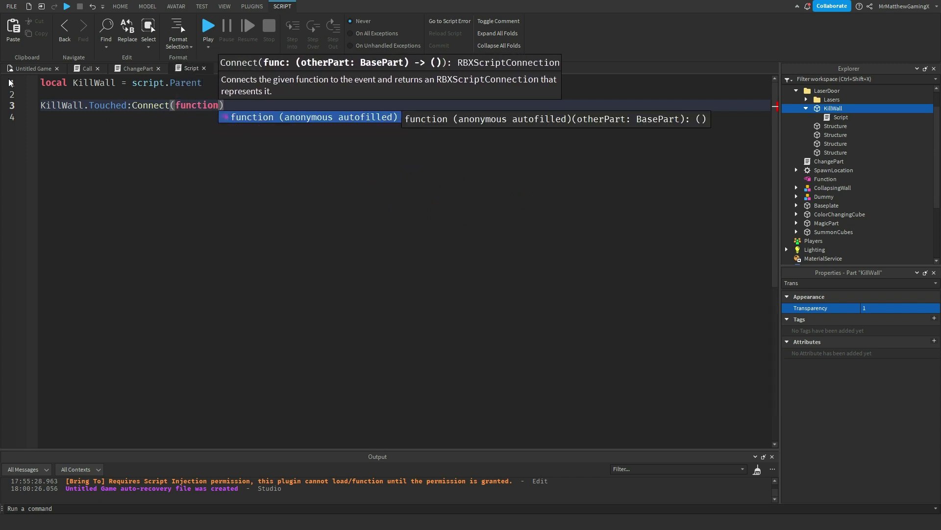
type("(")
key("Tab")
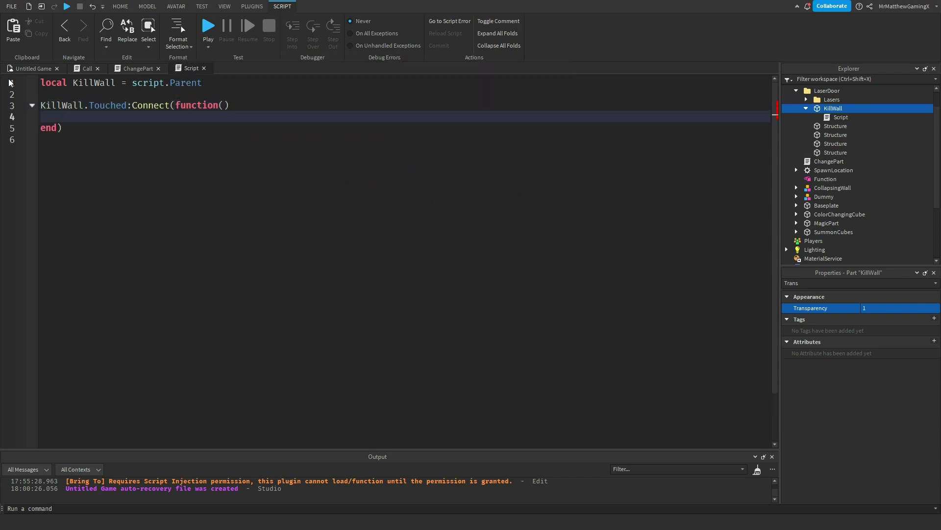
Add the parameter part to the Touched function and place the cursor inside the function body.
left_click(491, 102)
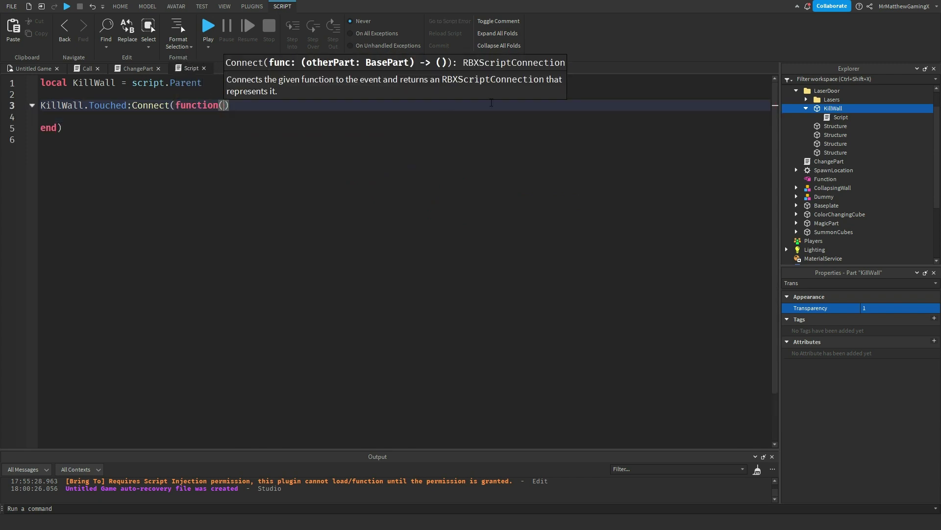
type("part")
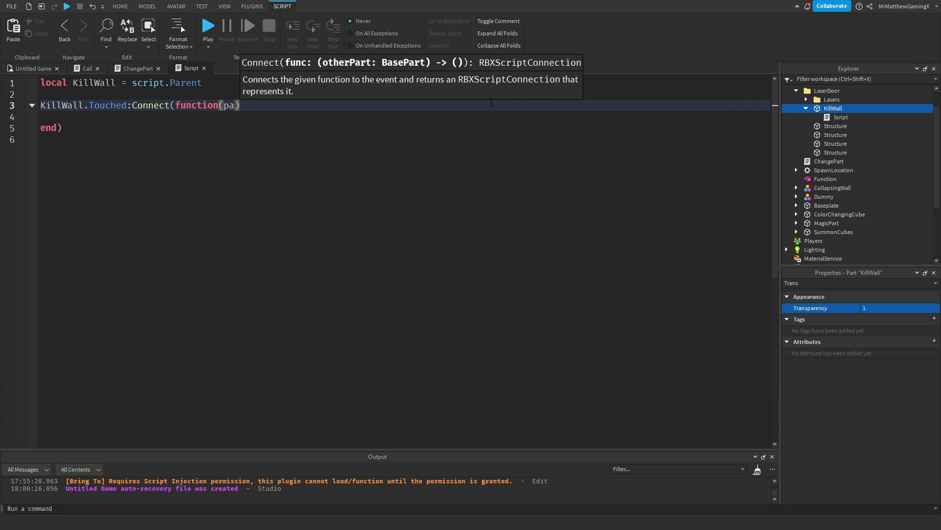
left_click(80, 117)
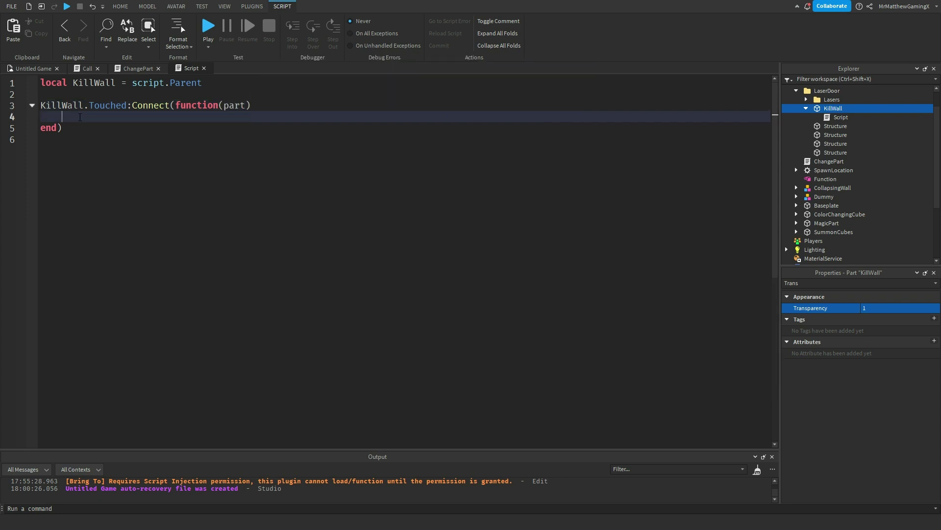